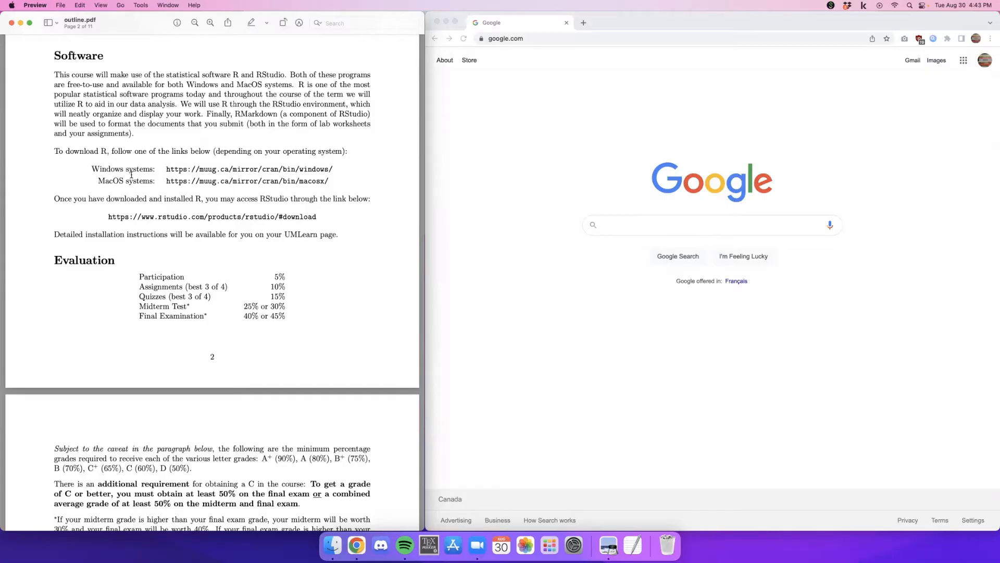
- Open the outline's MacOS link for R and download the Apple silicon package R-4.2.1-arm64.pkg
left_click(212, 185)
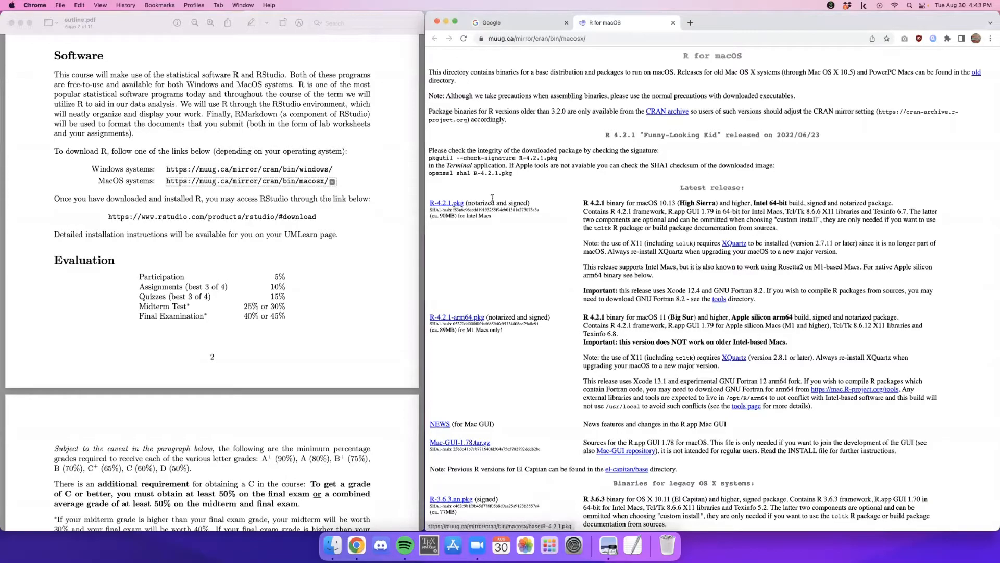
left_click_drag(467, 203, 514, 201)
left_click(514, 201)
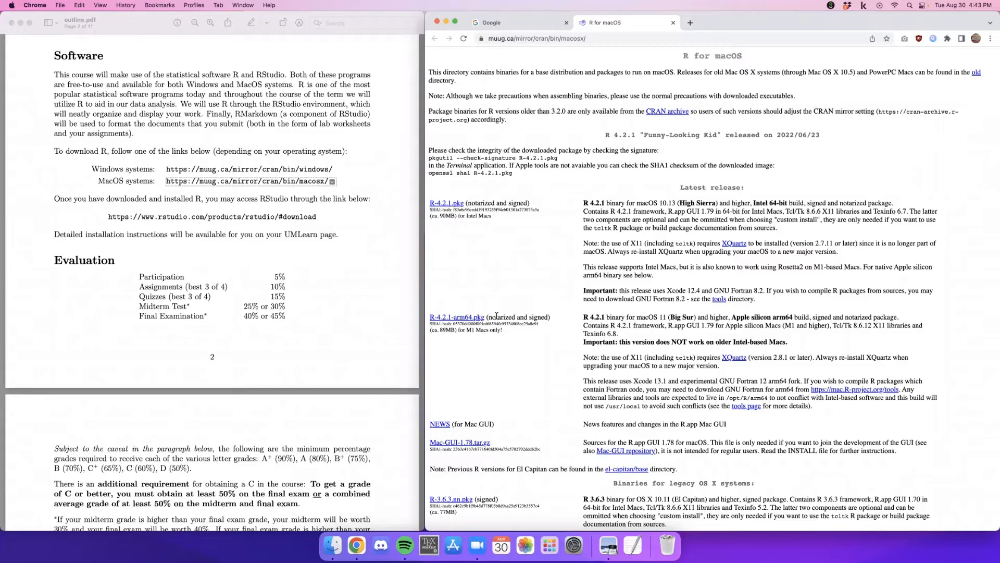
left_click_drag(467, 203, 519, 204)
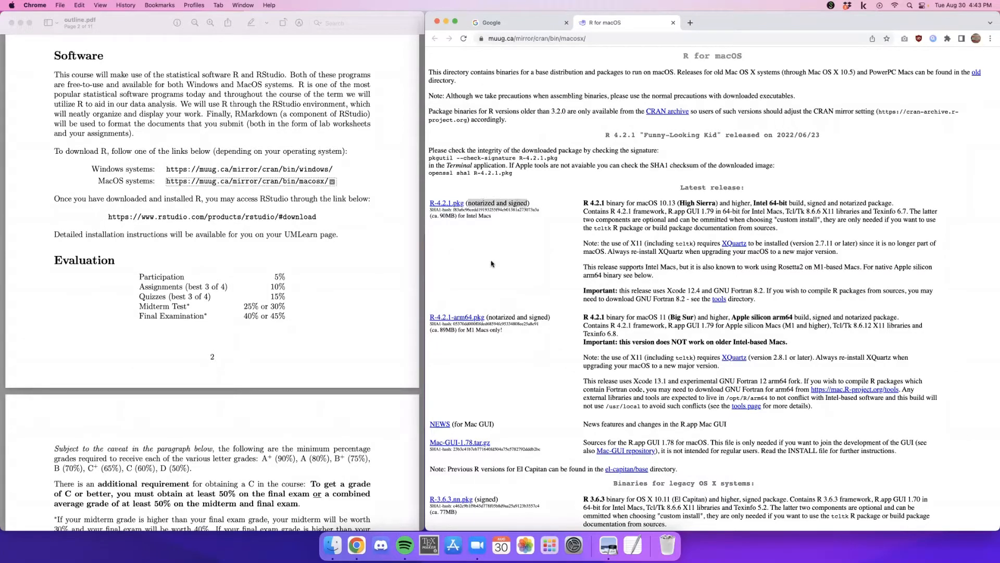
left_click_drag(487, 317, 542, 316)
left_click(532, 317)
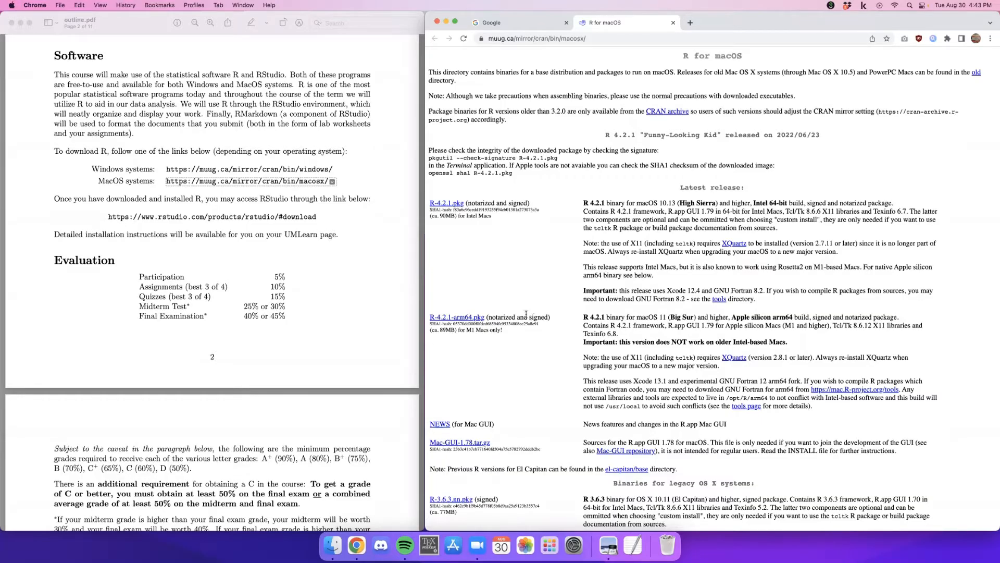
left_click(461, 318)
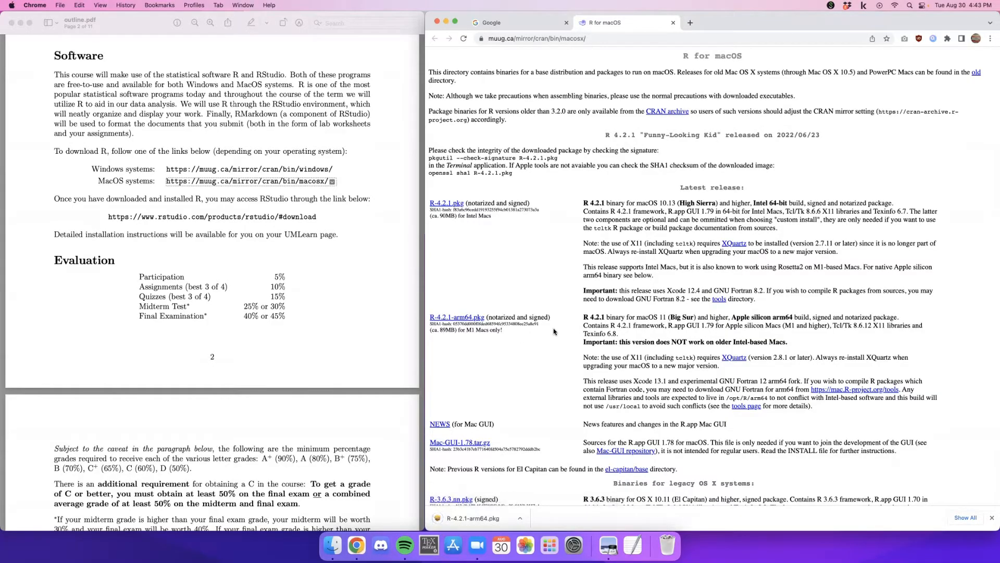
- Open the downloaded R package, accept the license agreement and start the installation on Macintosh HD
left_click(471, 518)
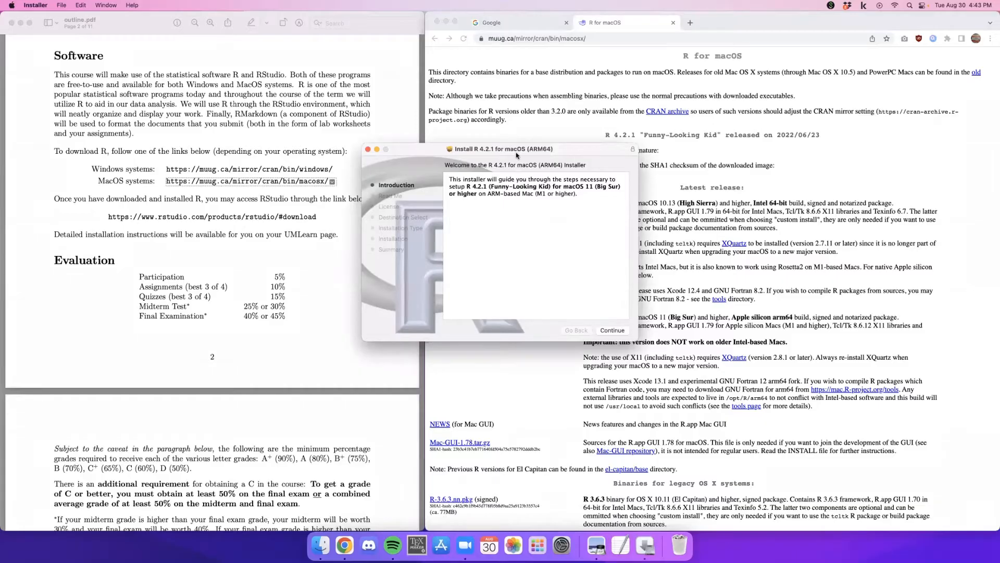
left_click(613, 332)
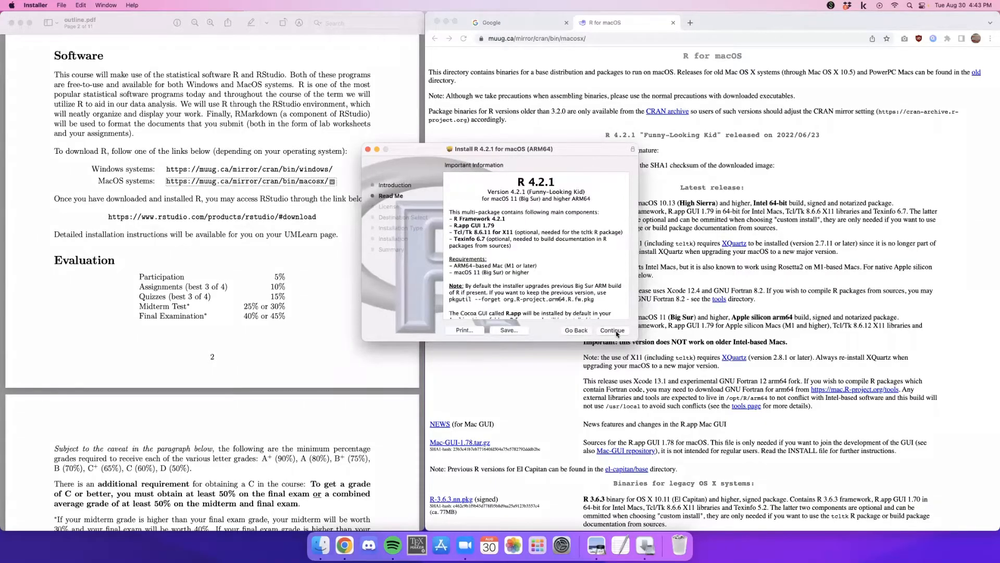
left_click(611, 332)
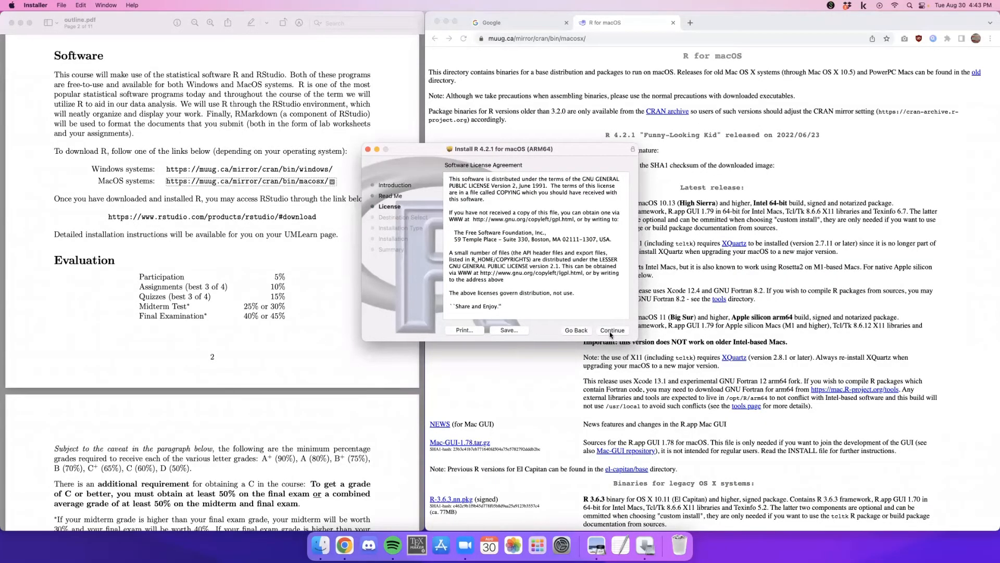
left_click(609, 332)
left_click(592, 265)
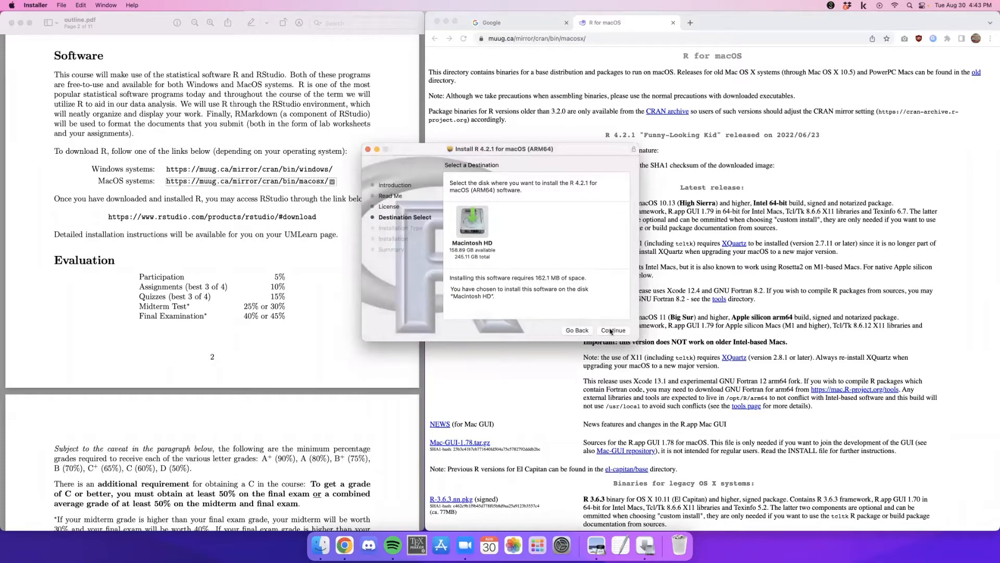
left_click(611, 332)
left_click(612, 332)
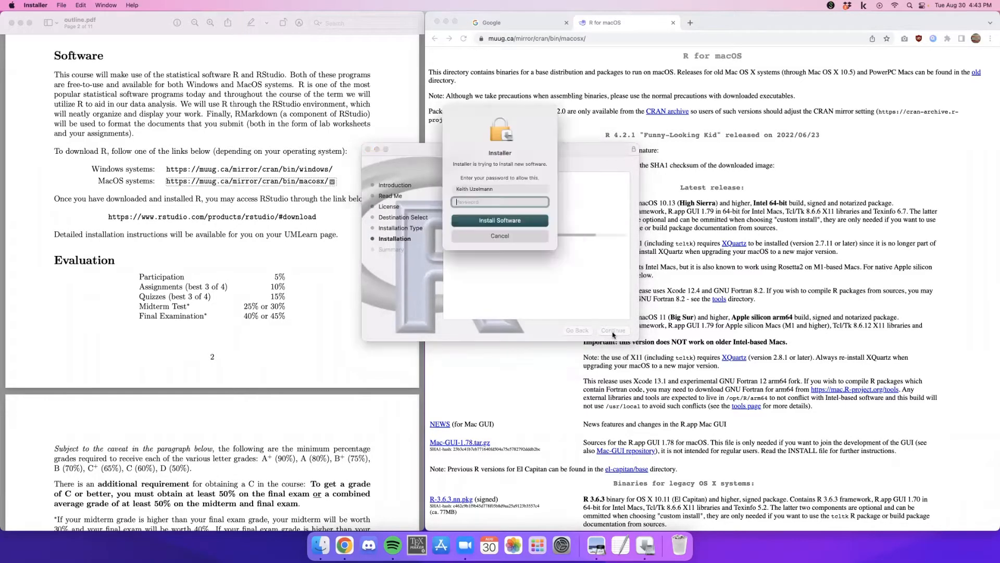
- Authorize the R installation with the account password, and close the finished installer, moving its package to the Trash
type("*******")
left_click(508, 224)
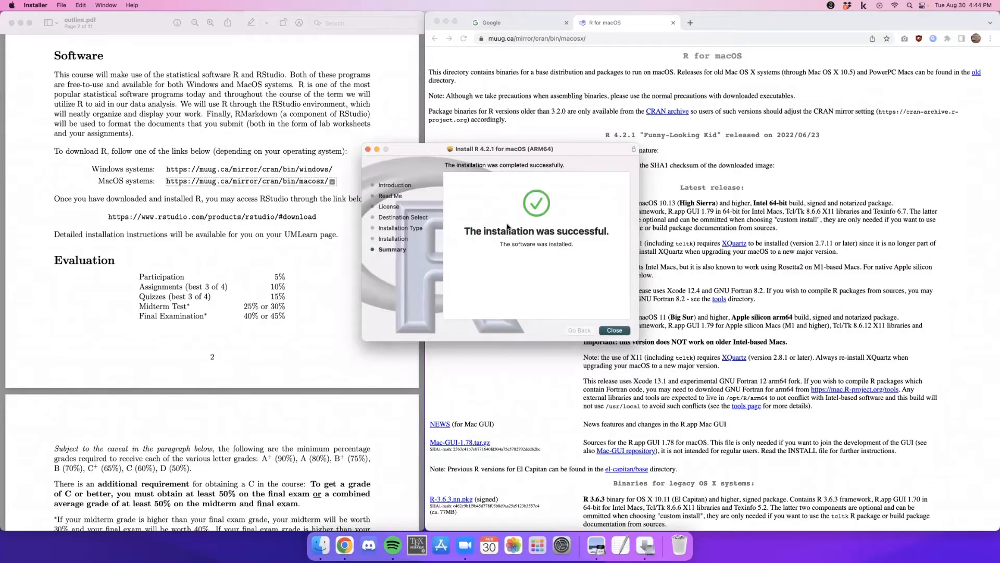
left_click(615, 330)
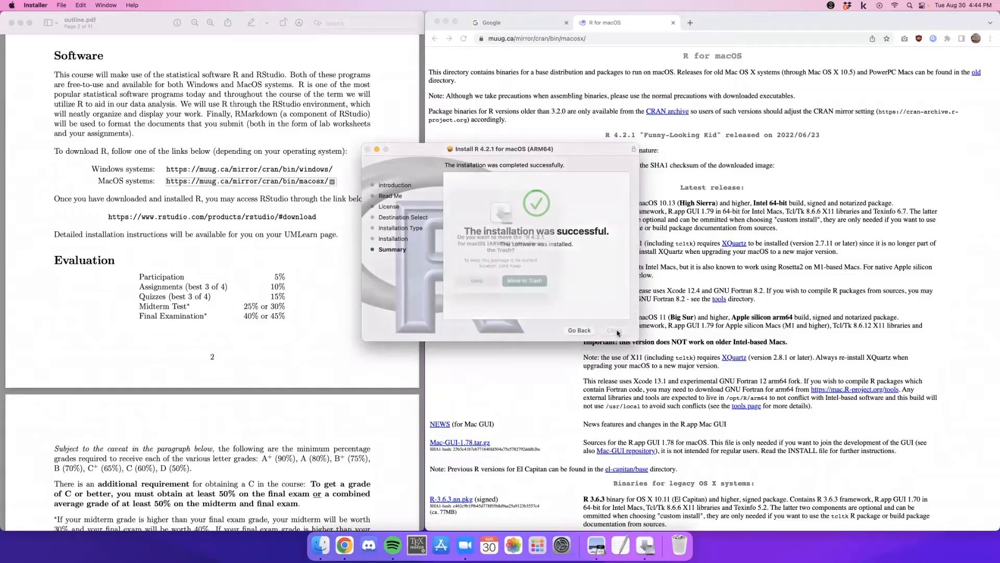
left_click(538, 286)
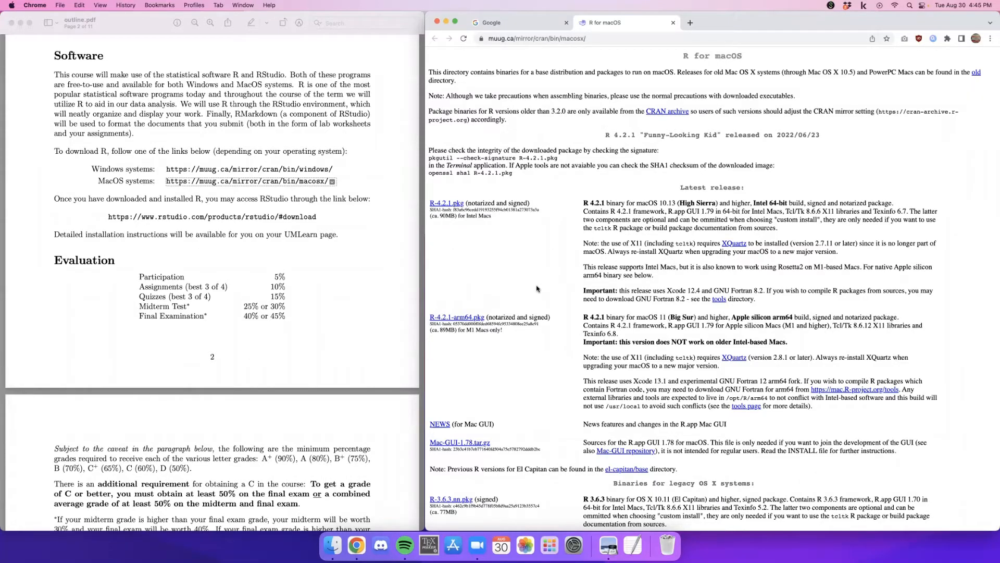
- Follow the outline's RStudio link to the free RStudio Desktop edition and download RStudio-2022.07.1-554.dmg for macOS 10.15+
left_click(224, 219)
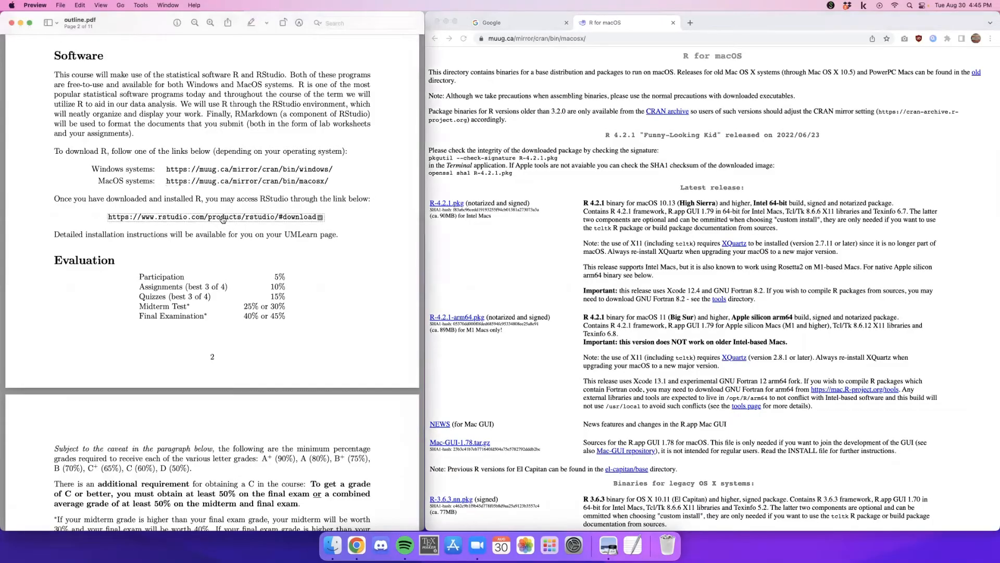
left_click(222, 219)
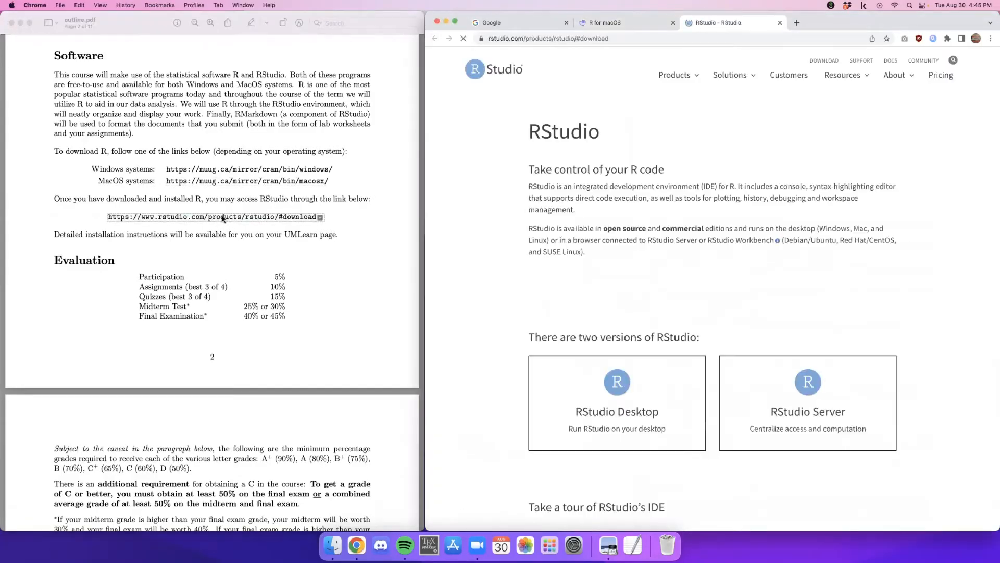
left_click(613, 407)
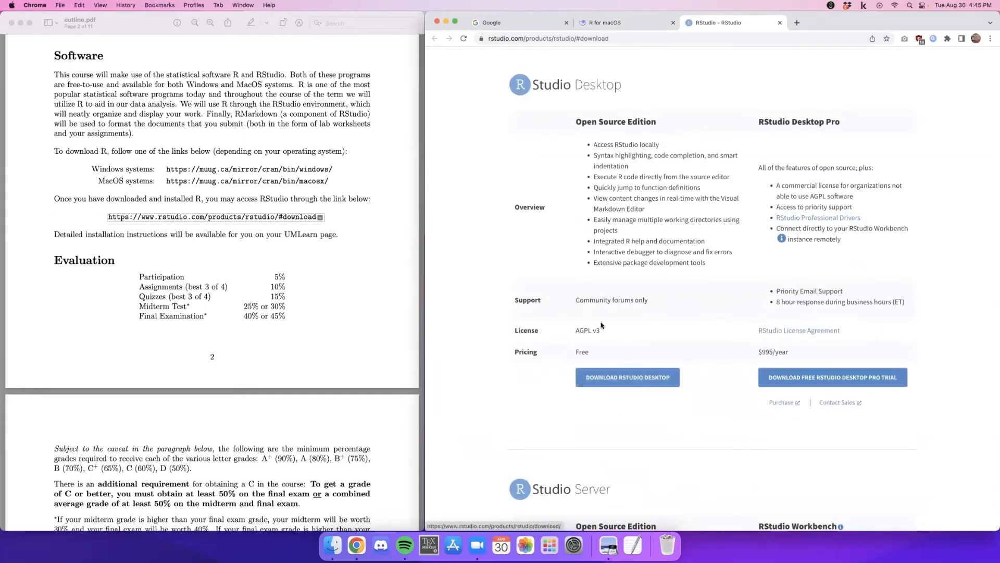
left_click(618, 377)
scroll(552, 331, "down", 1)
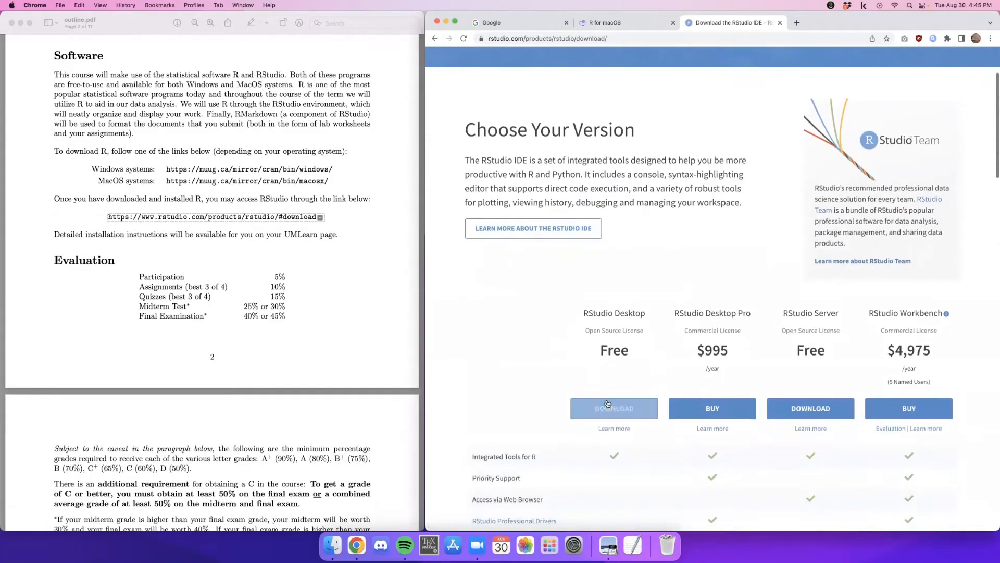
left_click(606, 406)
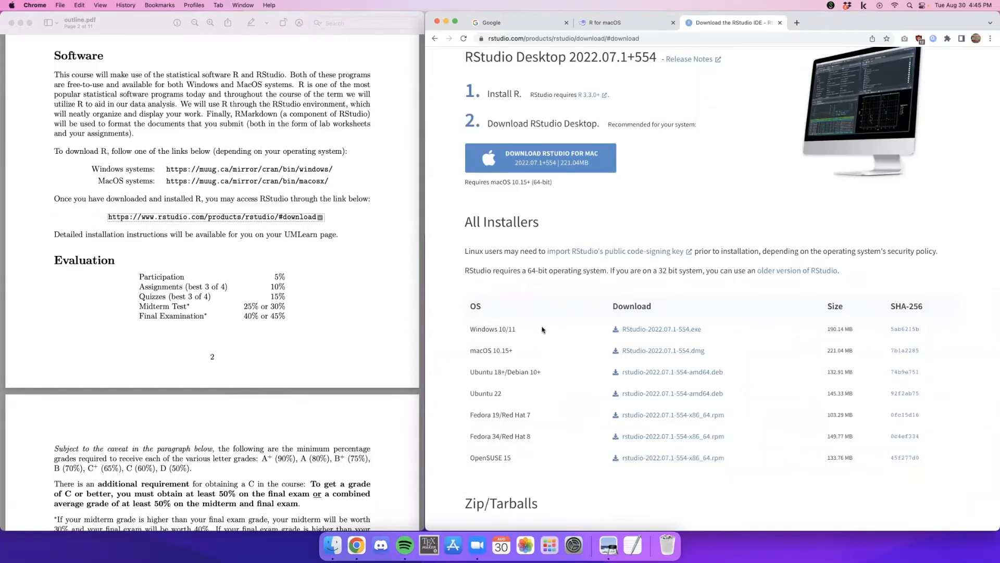
left_click(674, 353)
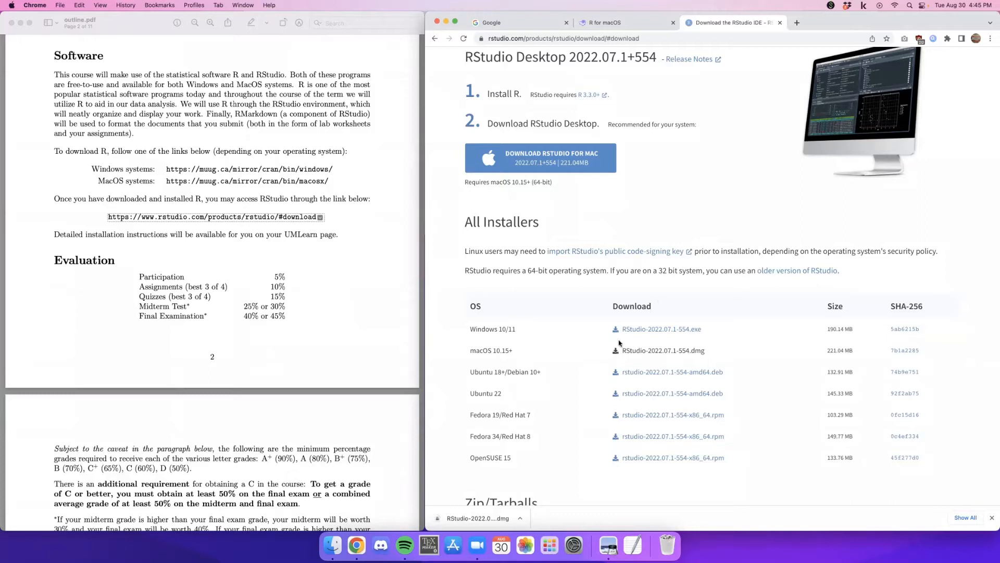
- Open the downloaded RStudio disk image and copy RStudio into the Applications folder
left_click(495, 521)
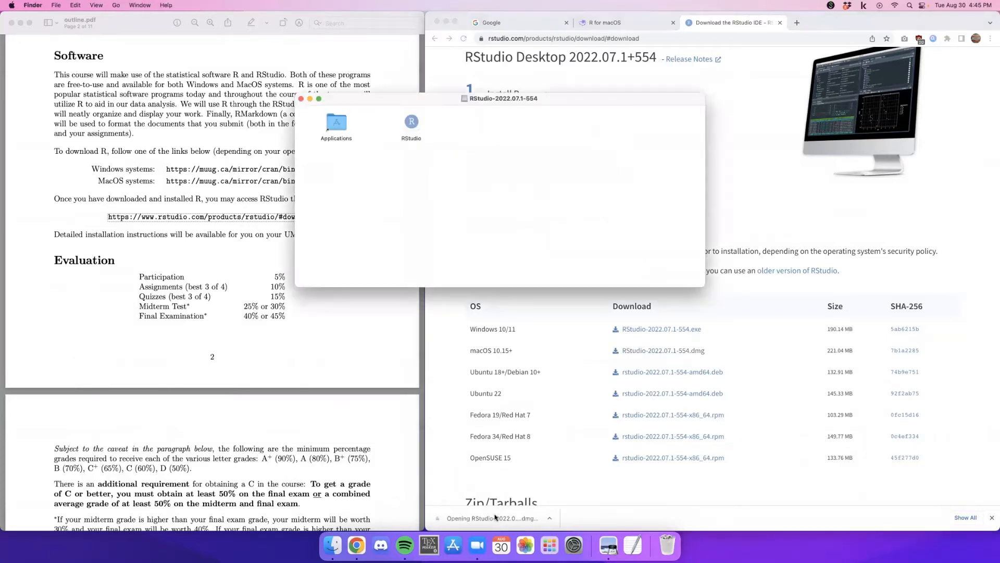
left_click(411, 121)
left_click_drag(414, 120, 338, 118)
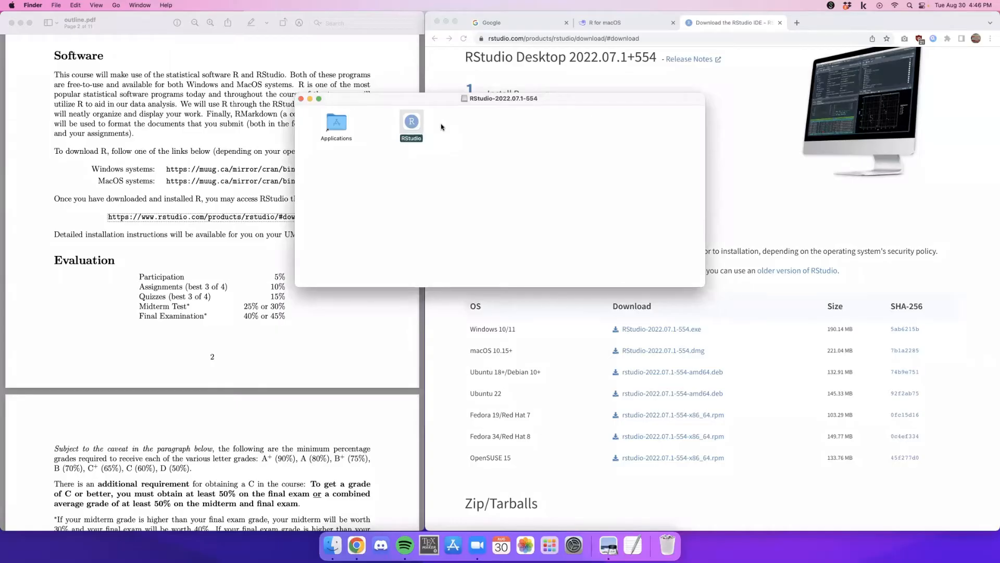
- Launch RStudio from the Applications folder, allowing the downloaded app to open, and show the source editor pane above the console
double_click(337, 128)
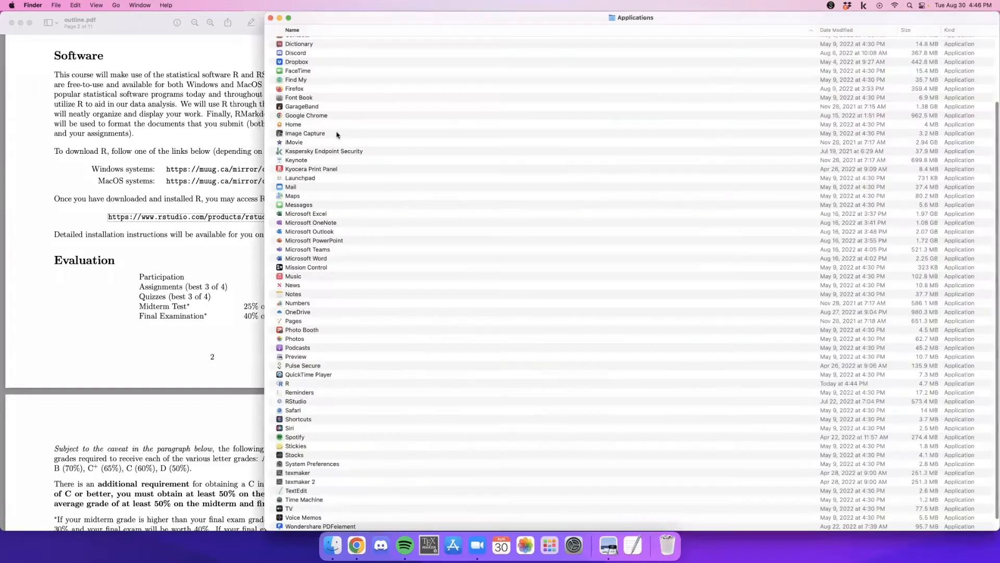
scroll(320, 330, "down", 3)
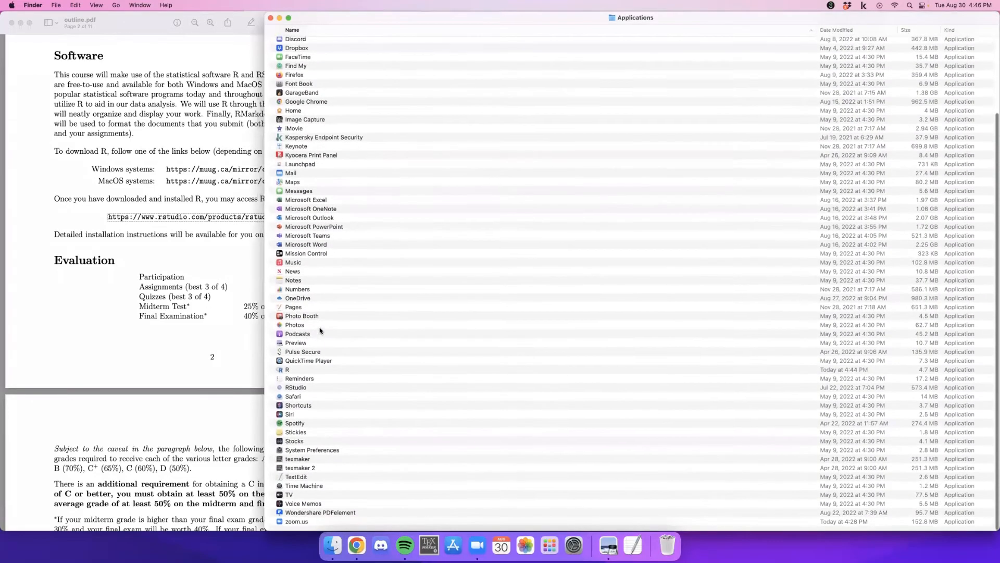
double_click(298, 388)
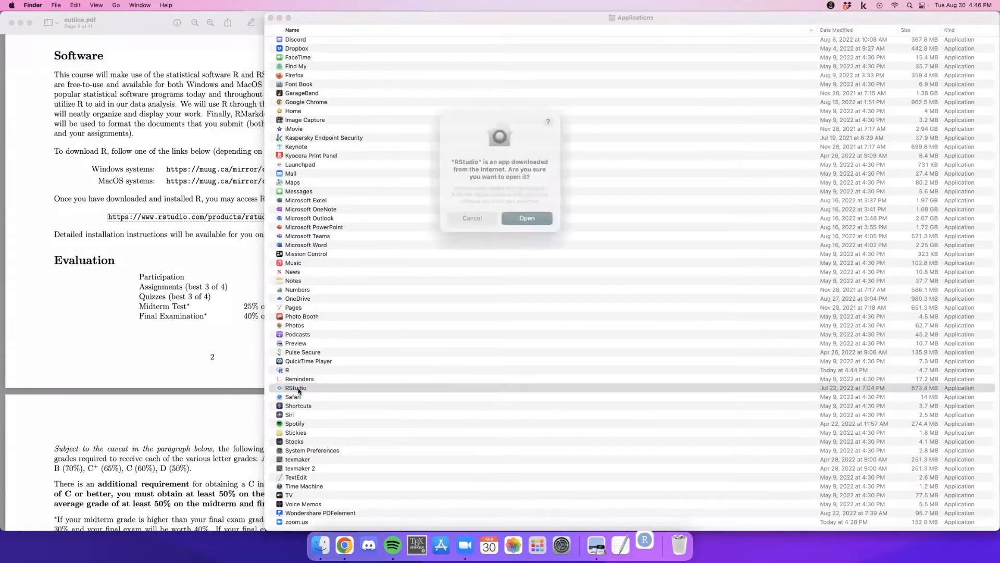
left_click(524, 219)
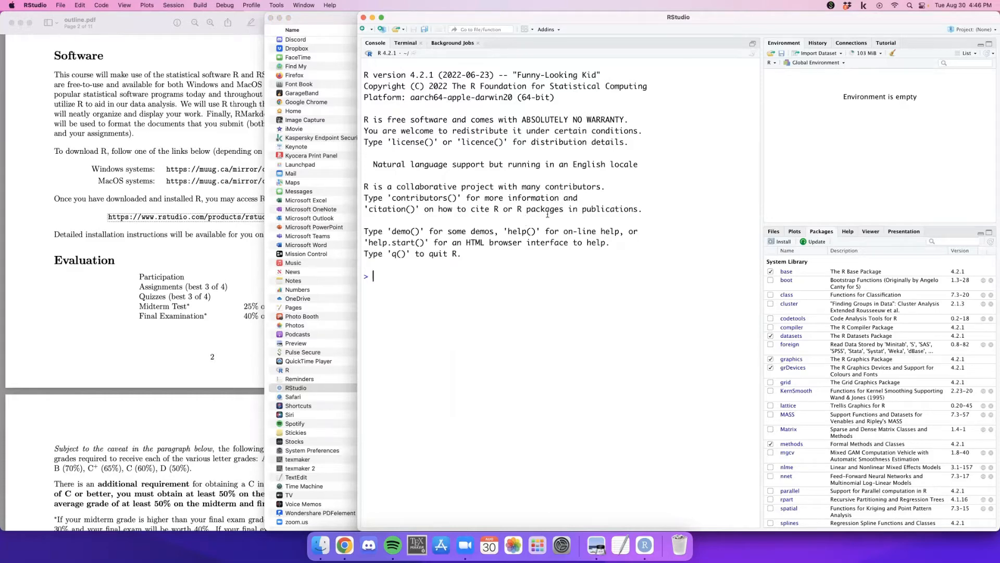
left_click(753, 43)
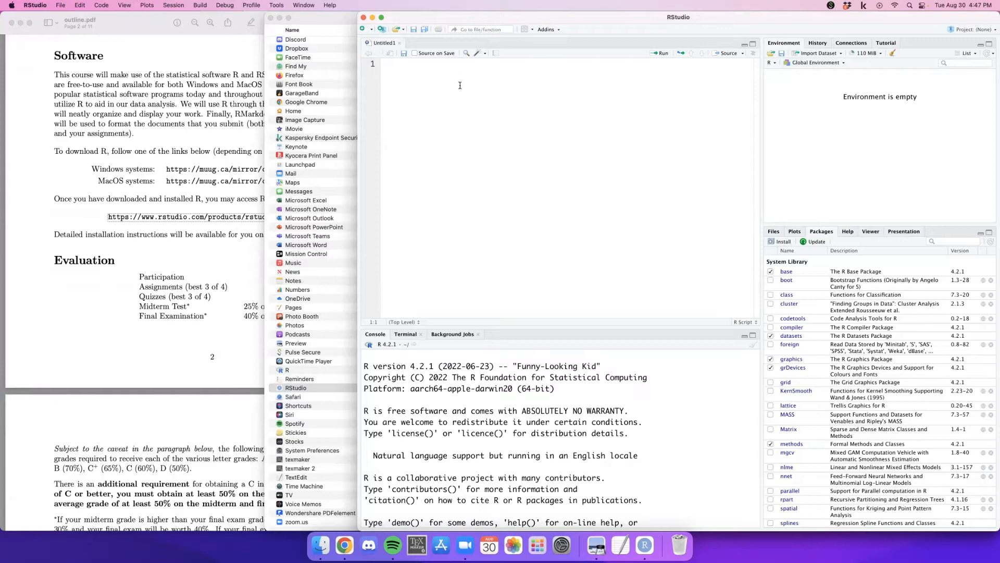
- Create a new R Markdown document with PDF as the default output format, installing the required packages
left_click(61, 6)
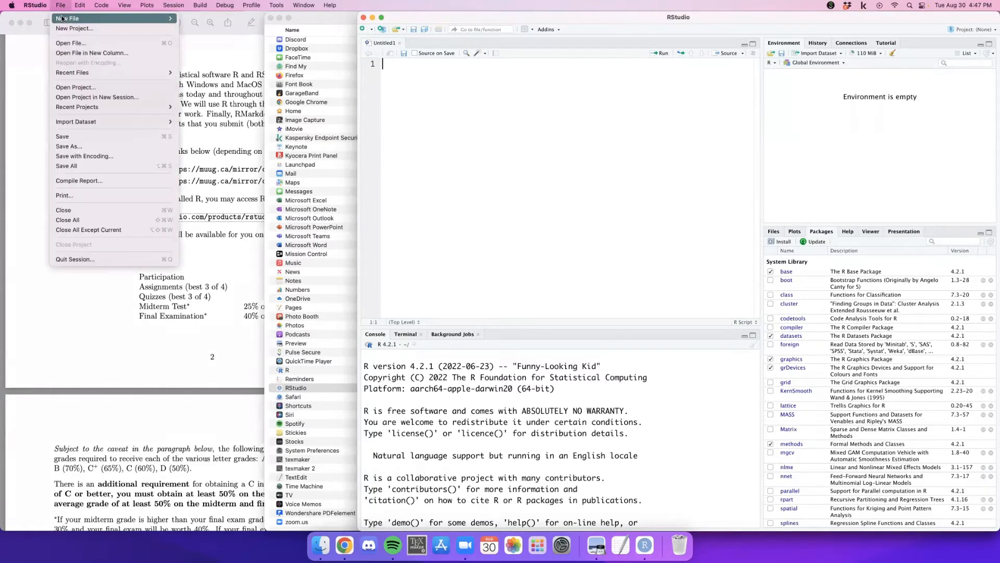
mouse_move(79, 19)
left_click(204, 67)
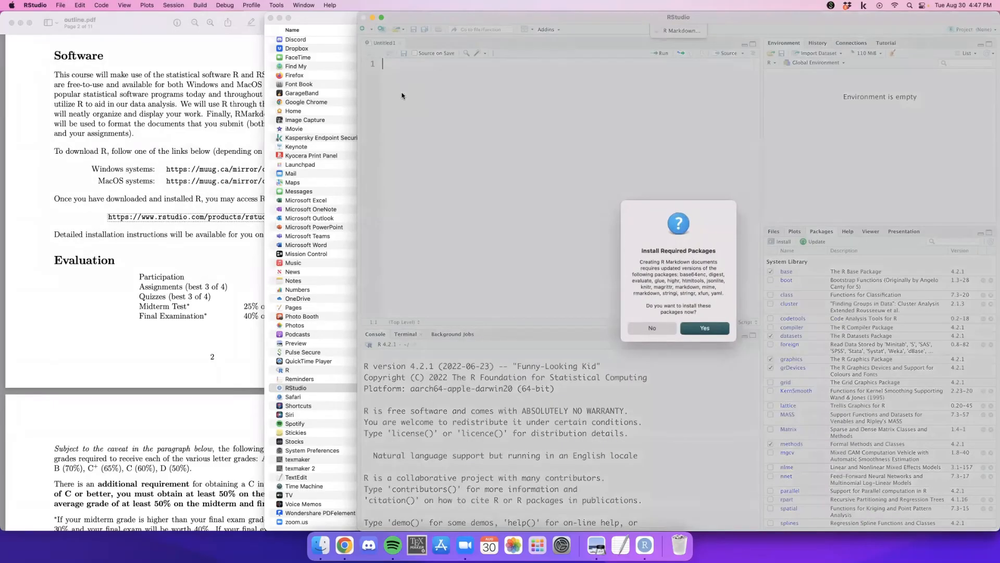
left_click(704, 328)
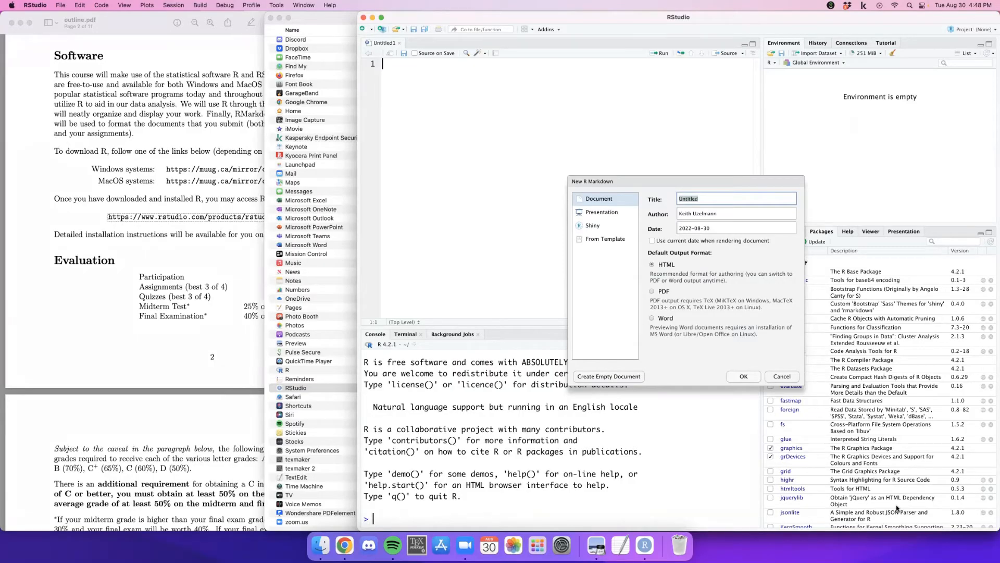
left_click(652, 292)
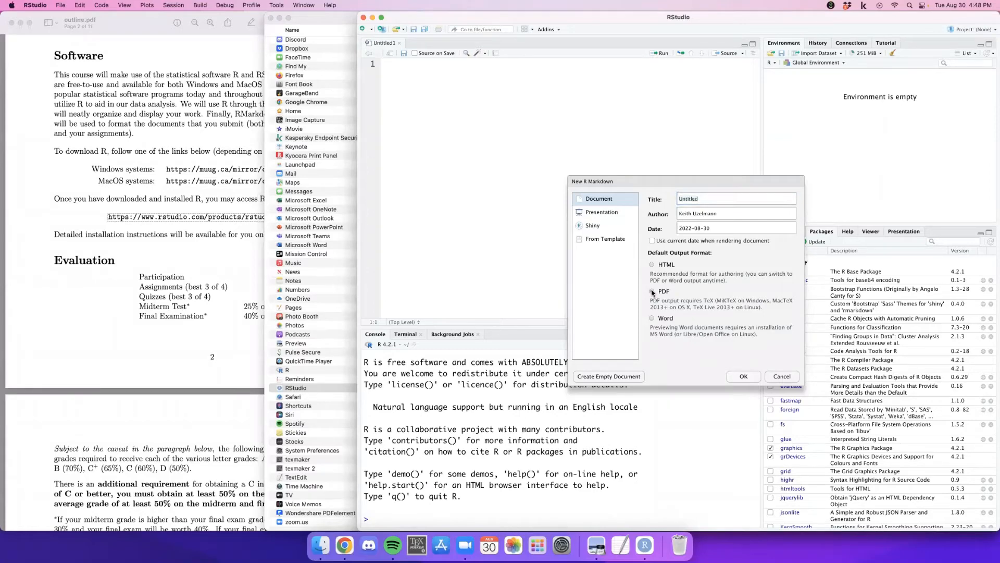
left_click(739, 376)
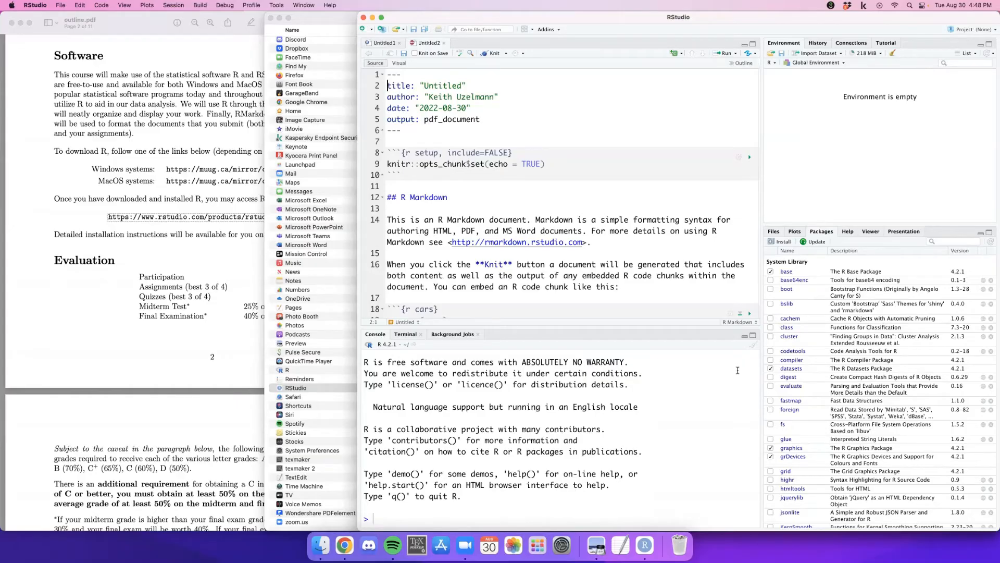
- Try to knit the R Markdown document to PDF, saving the file as Untitled
left_click(506, 54)
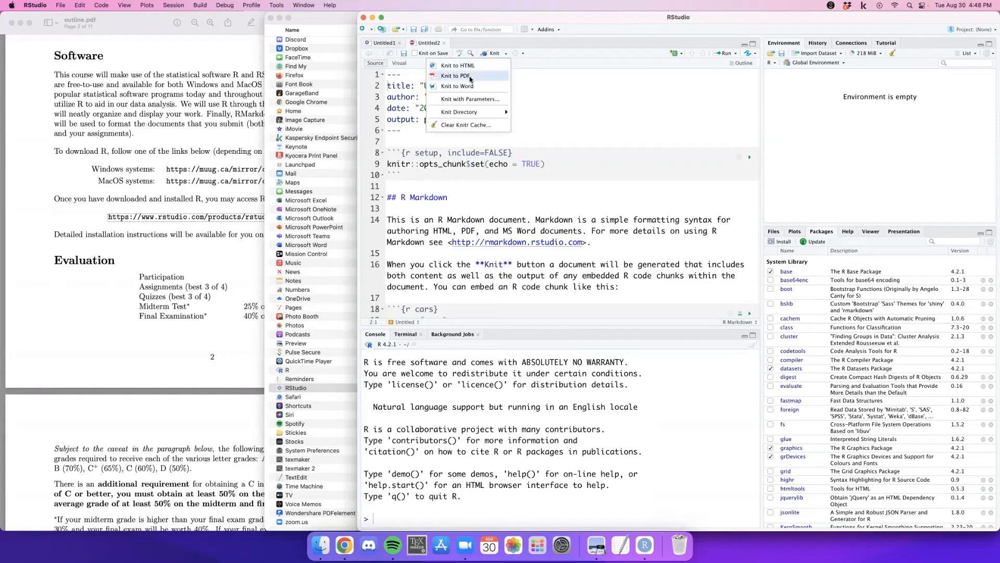
left_click(470, 77)
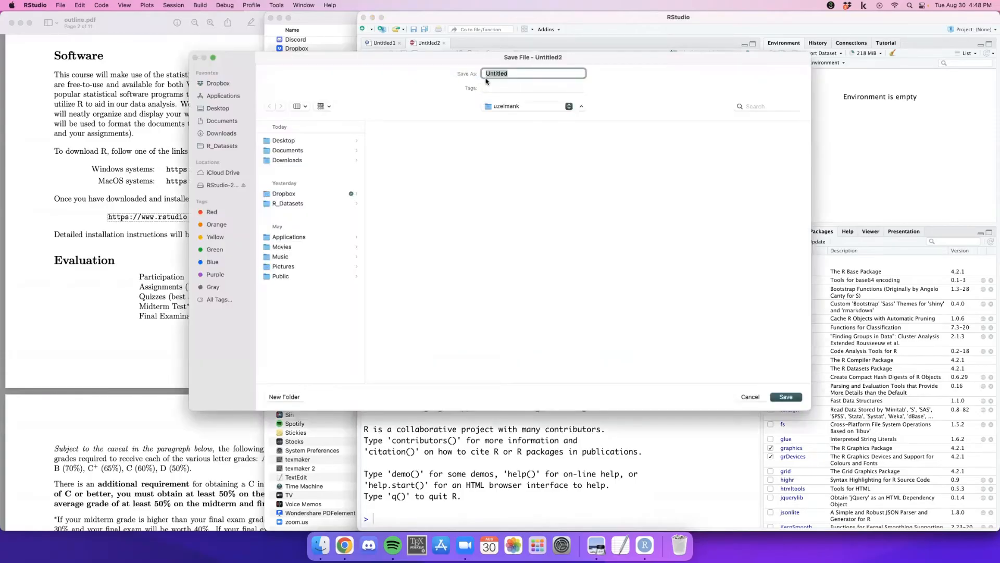
left_click(786, 397)
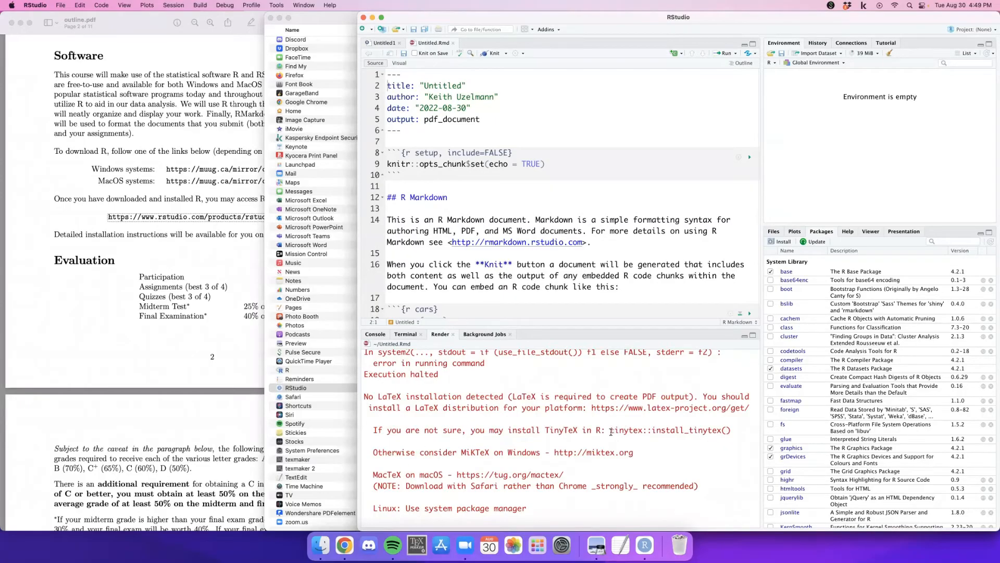
- Copy the suggested command tinytex::install_tinytex() from the render output and paste it at the R console prompt
left_click_drag(611, 431, 736, 429)
key("super+c")
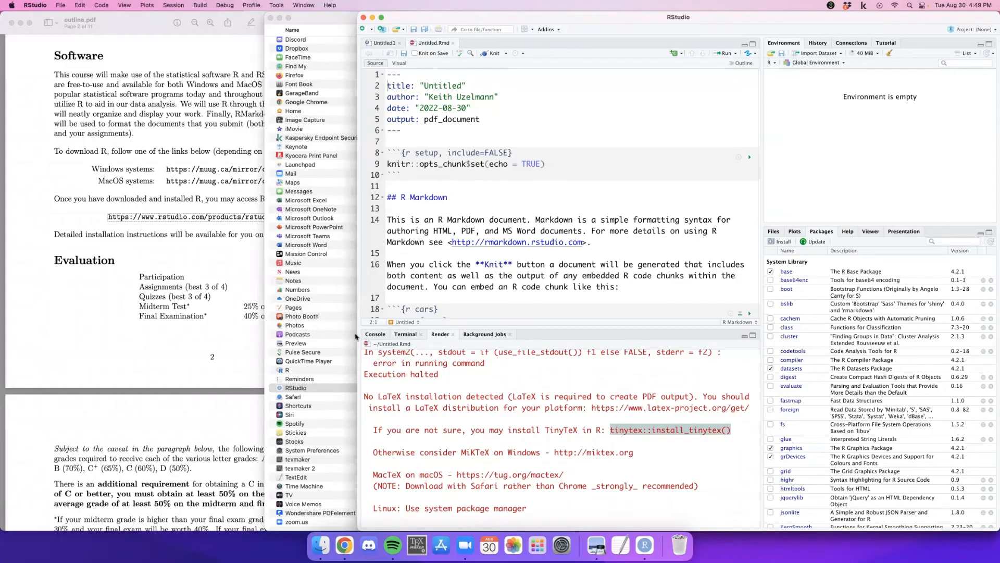
left_click(376, 335)
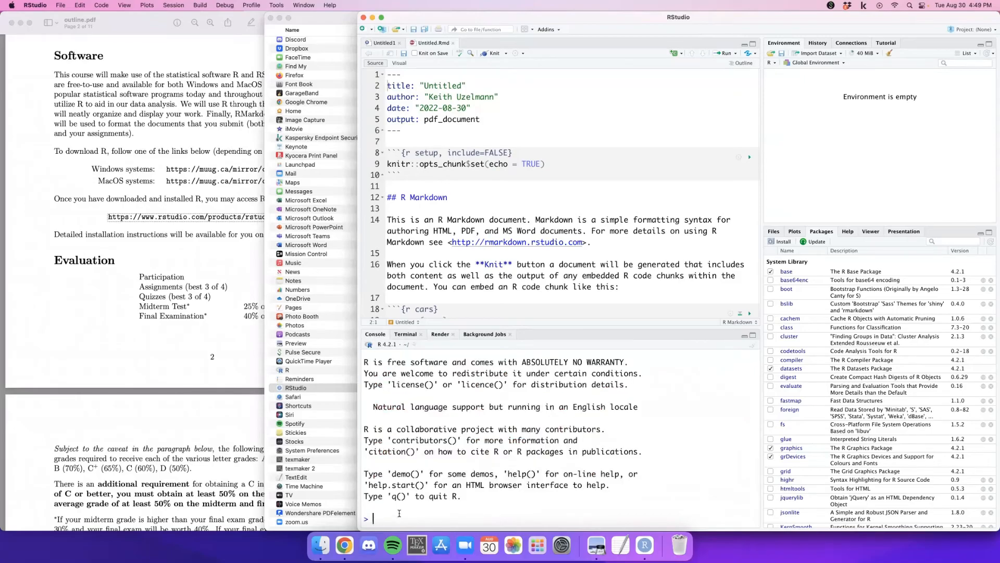
key("super+v")
left_click_drag(373, 519, 507, 519)
left_click(507, 519)
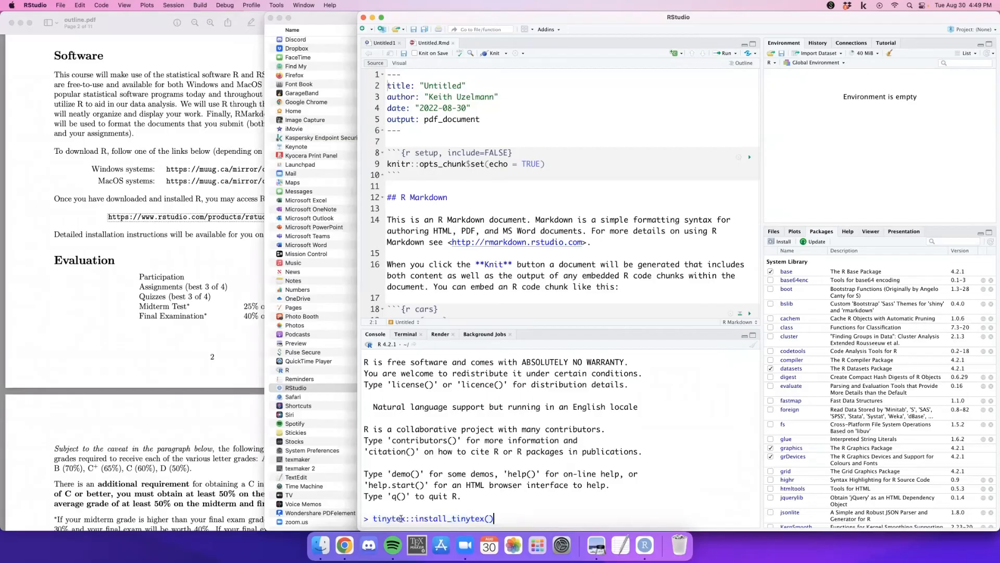
double_click(449, 518)
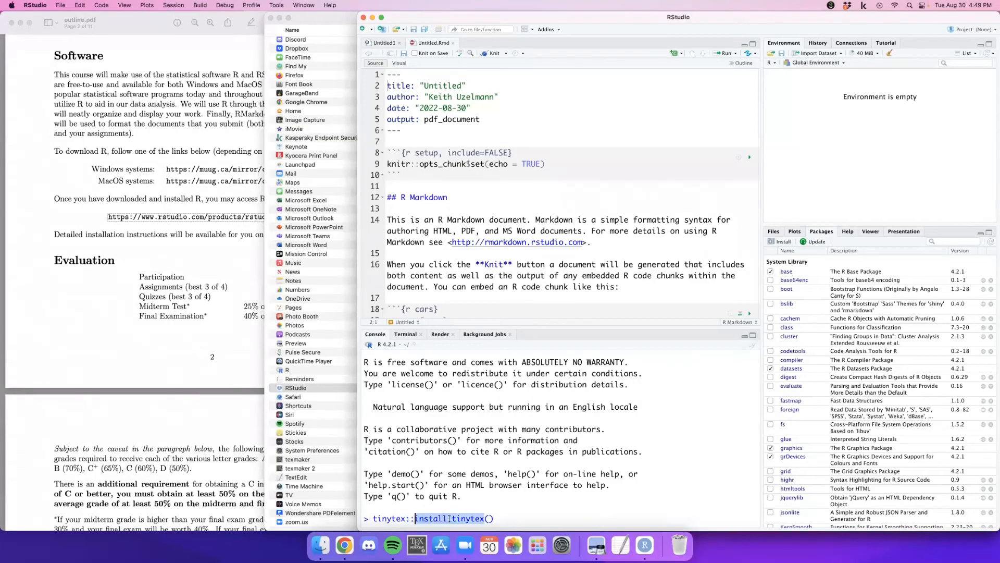
left_click(505, 518)
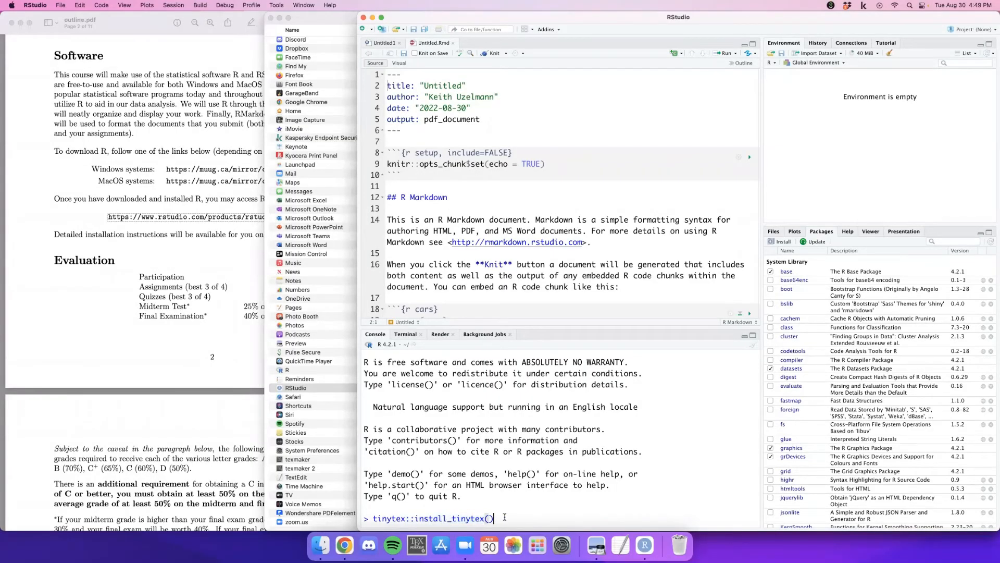
- Run the TinyTeX installation command and authorize the system changes with the account password
key("Return")
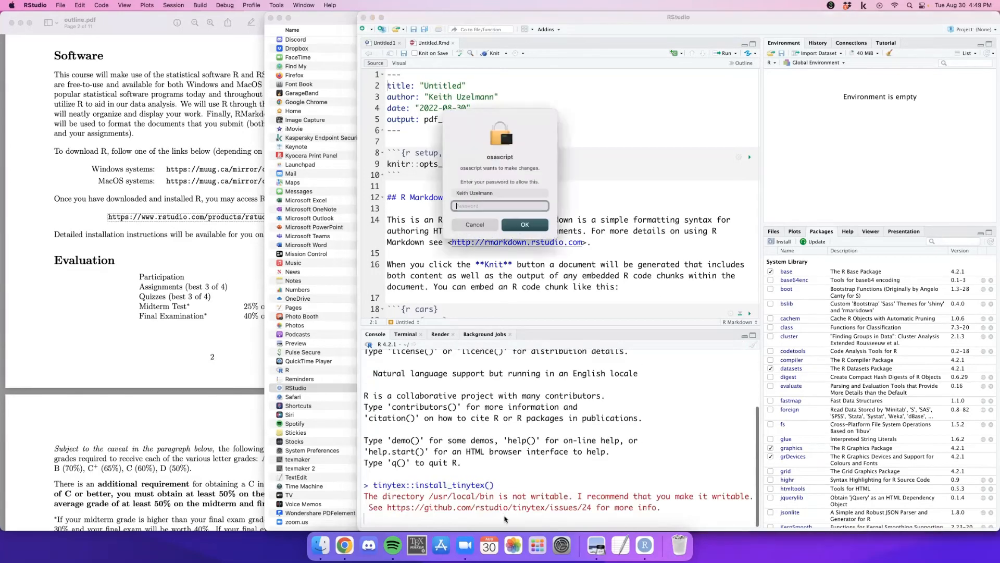
type("******")
key("Return")
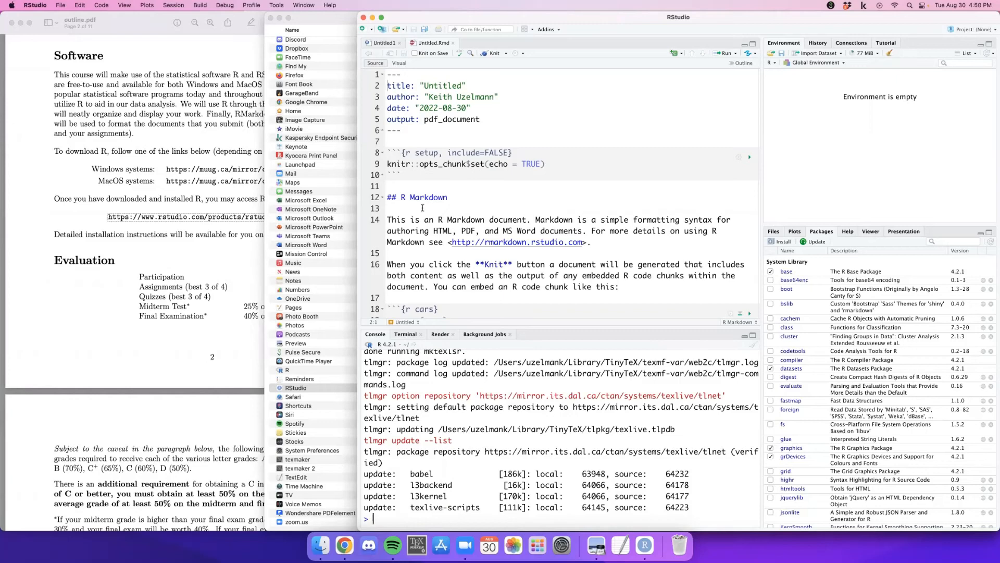
- Knit the R Markdown document to PDF and view the first page of the output
left_click(506, 53)
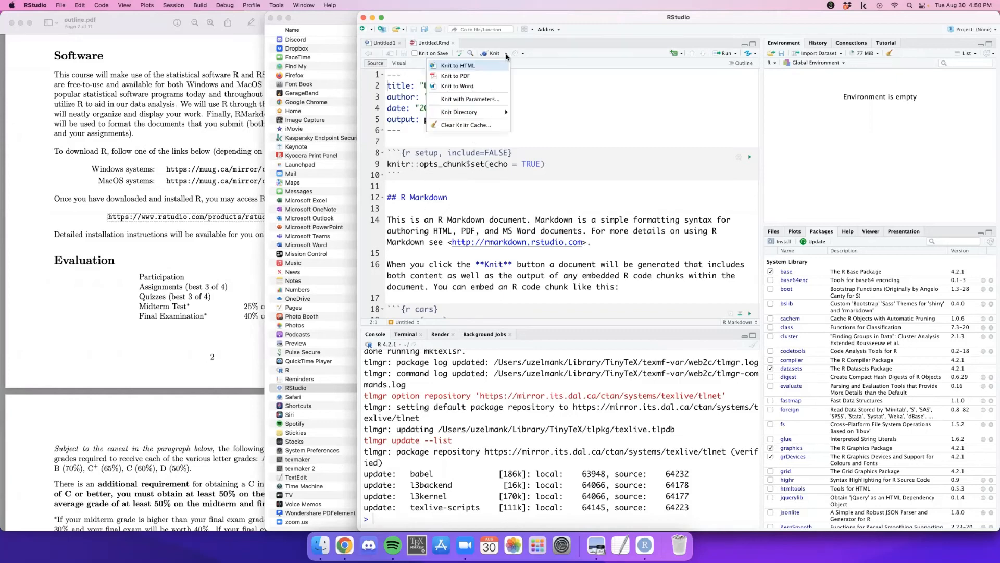
left_click(477, 76)
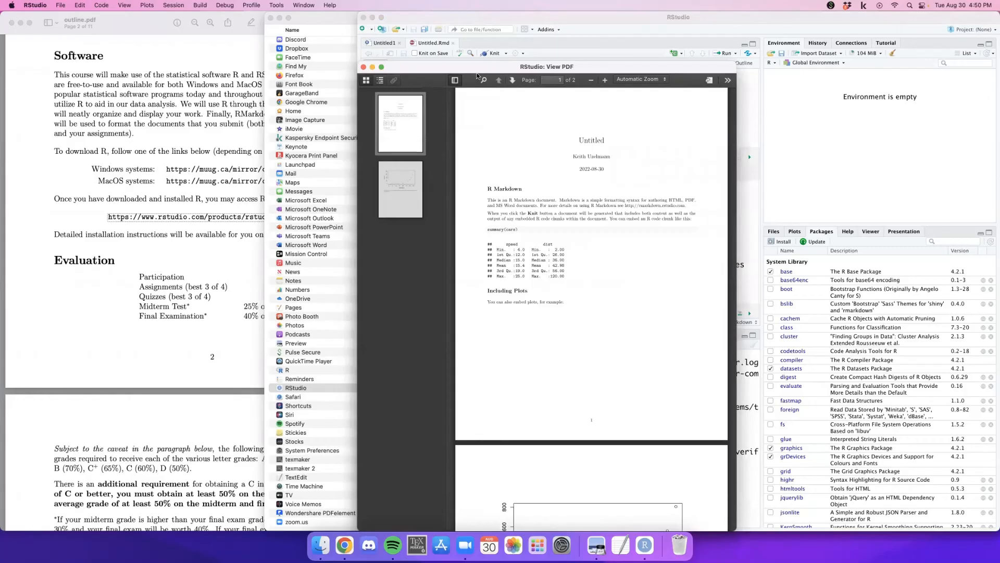
mouse_move(436, 68)
left_mouse_down()
mouse_move(453, 67)
mouse_move(401, 29)
mouse_move(450, 58)
mouse_move(451, 79)
left_mouse_up()
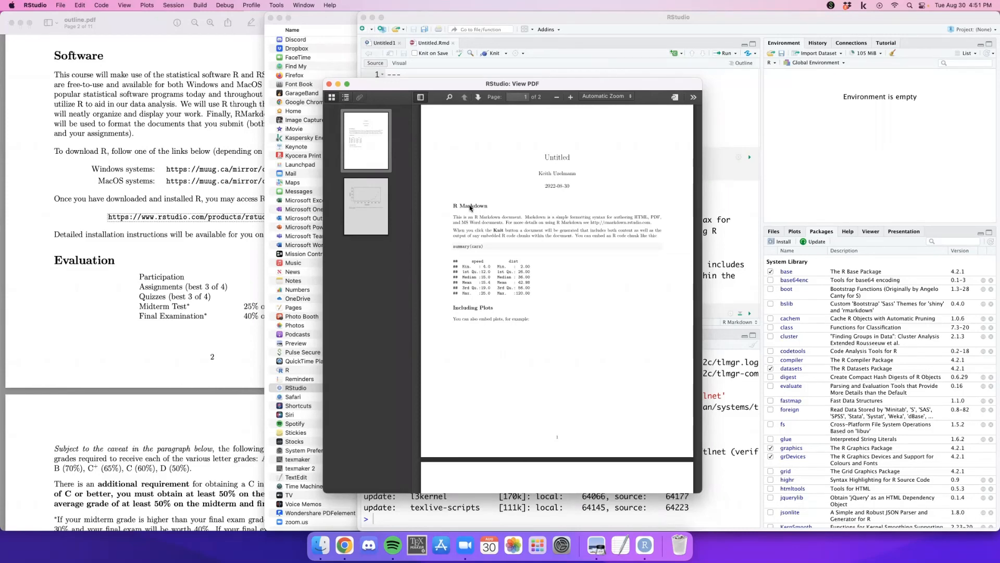
scroll(469, 208, "up", 1)
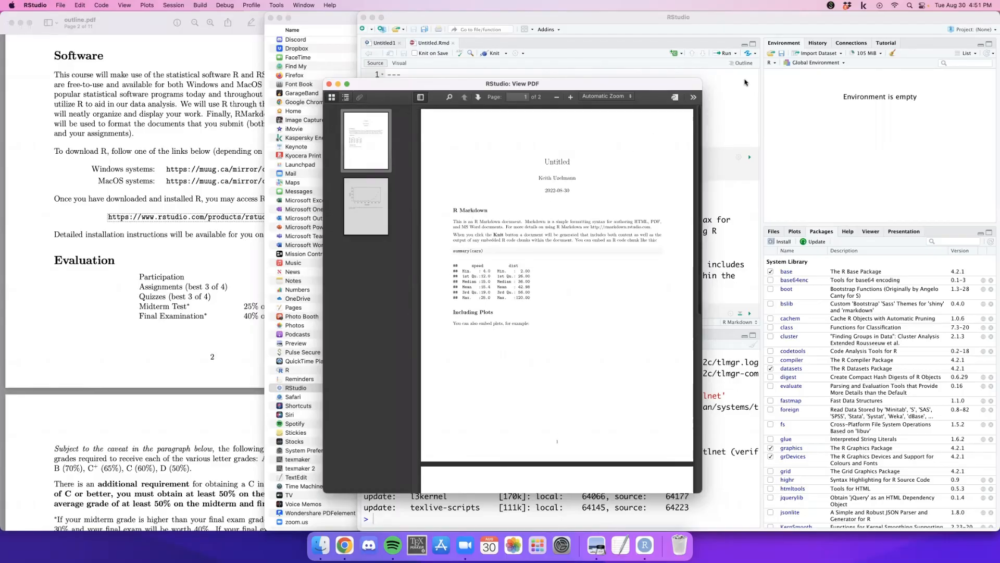